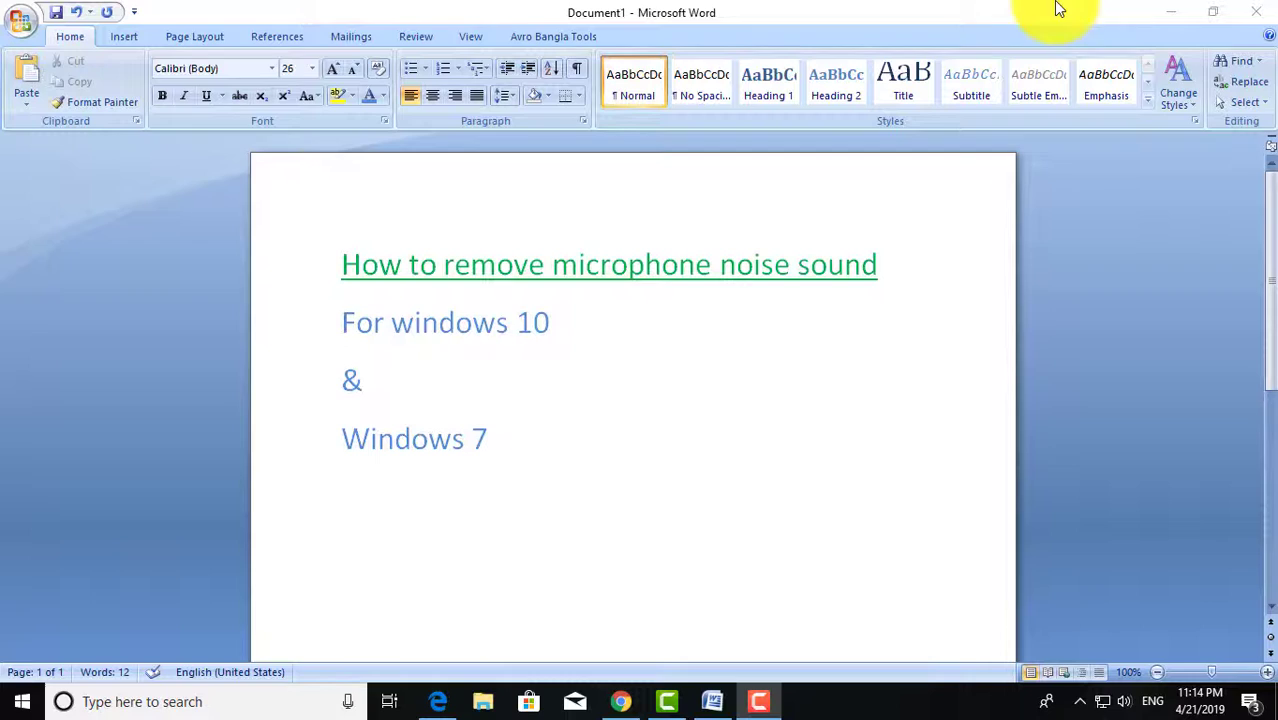
# Minimize Word and open the classic Sound dialog from the taskbar volume icon's Sounds option
pyautogui.click(1170, 12)
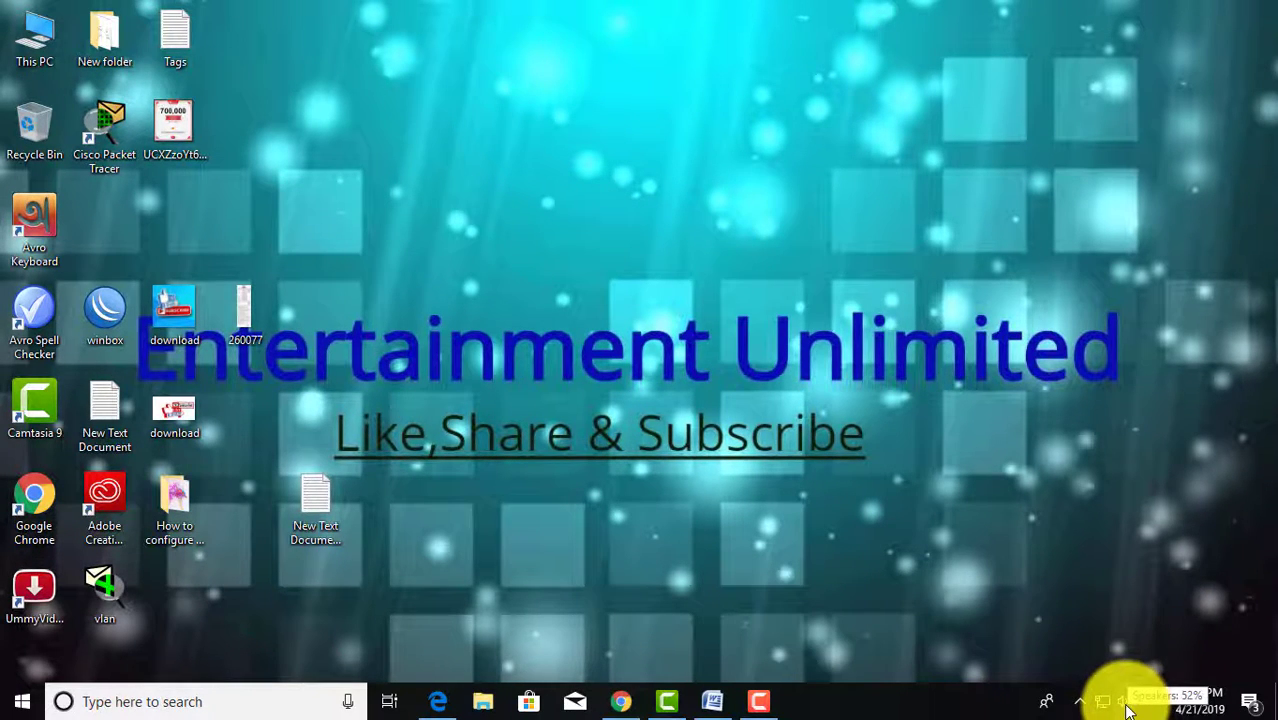
pyautogui.rightClick(1124, 706)
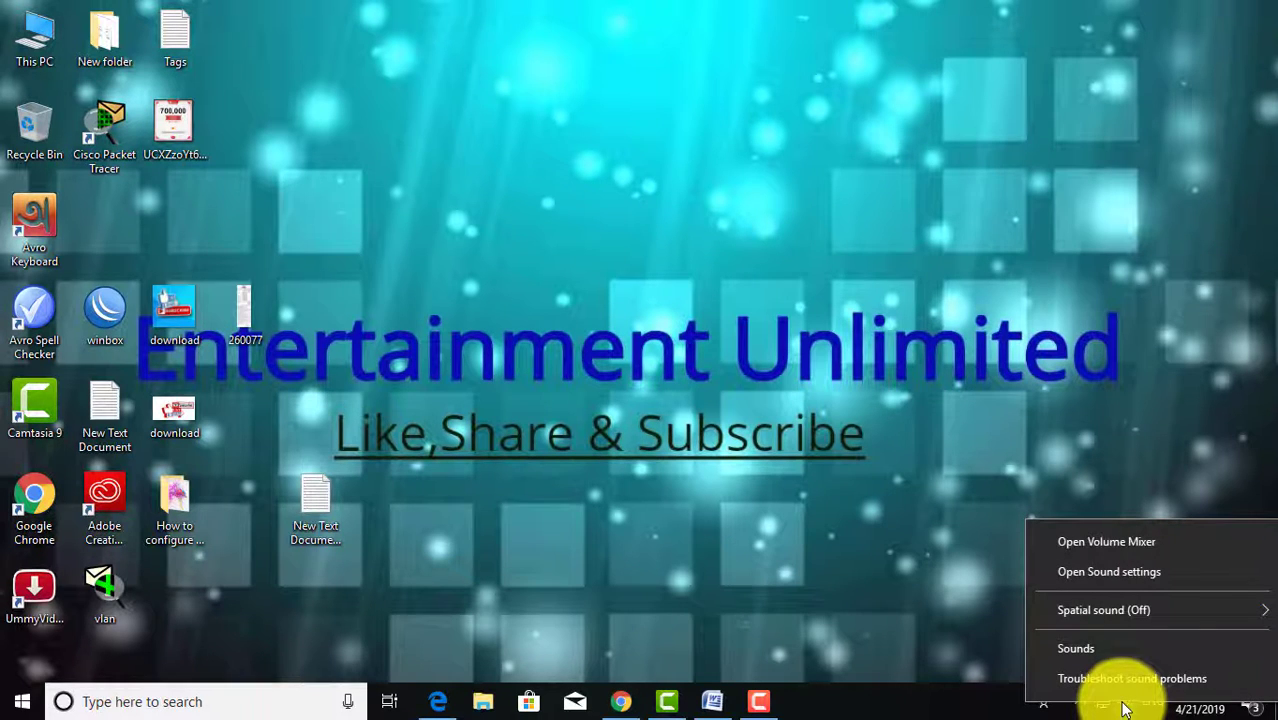
pyautogui.click(1097, 655)
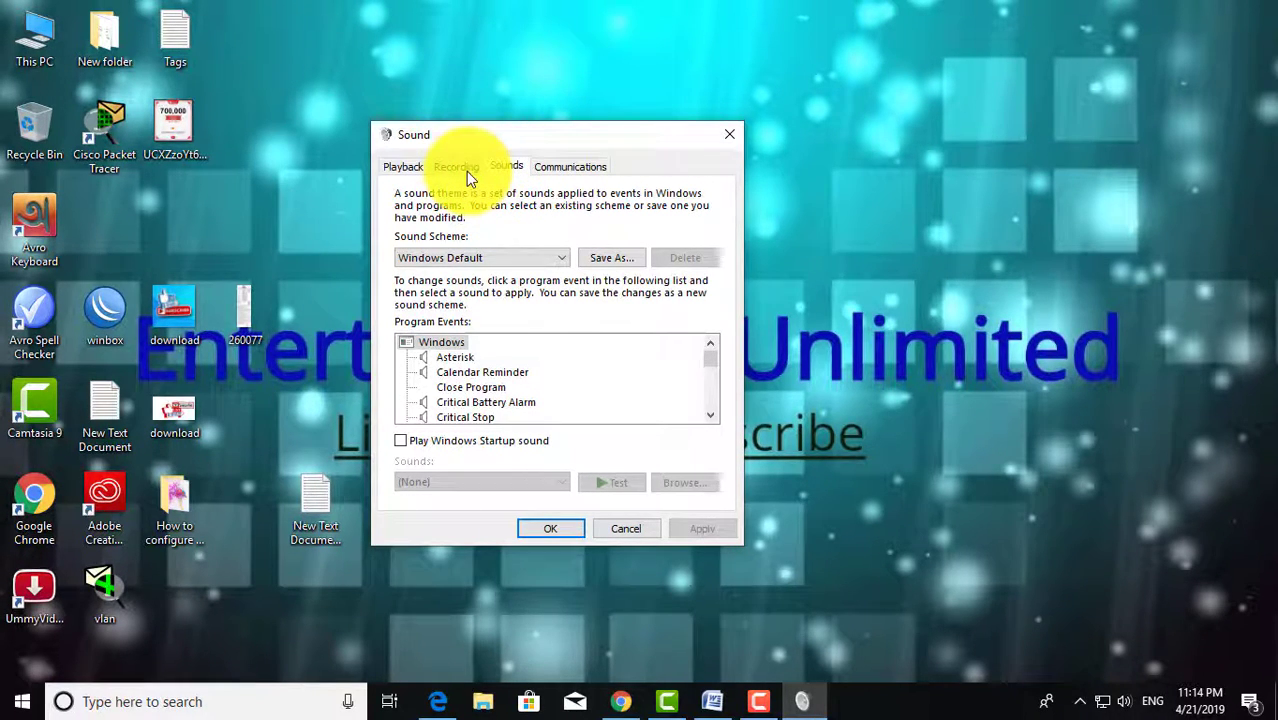
# On the Recording devices list, move the dialog aside and open Microphone Properties
pyautogui.click(466, 171)
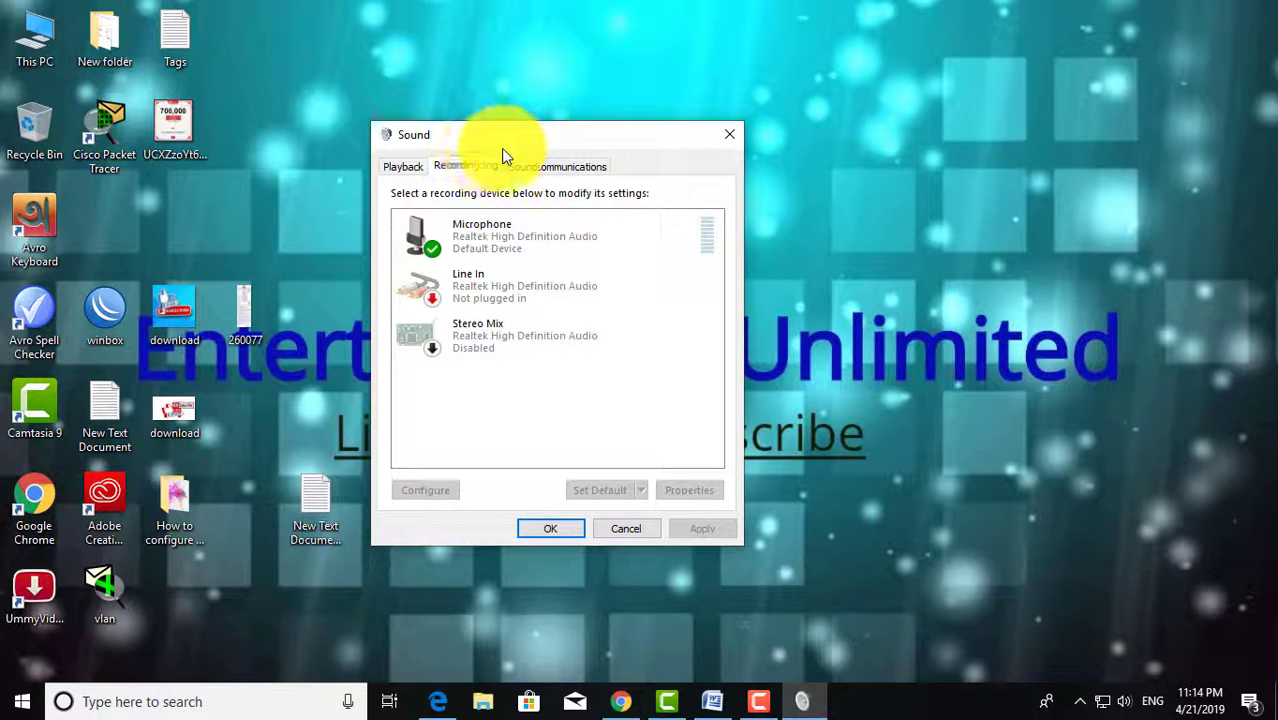
pyautogui.moveTo(504, 137); pyautogui.dragTo(615, 122)
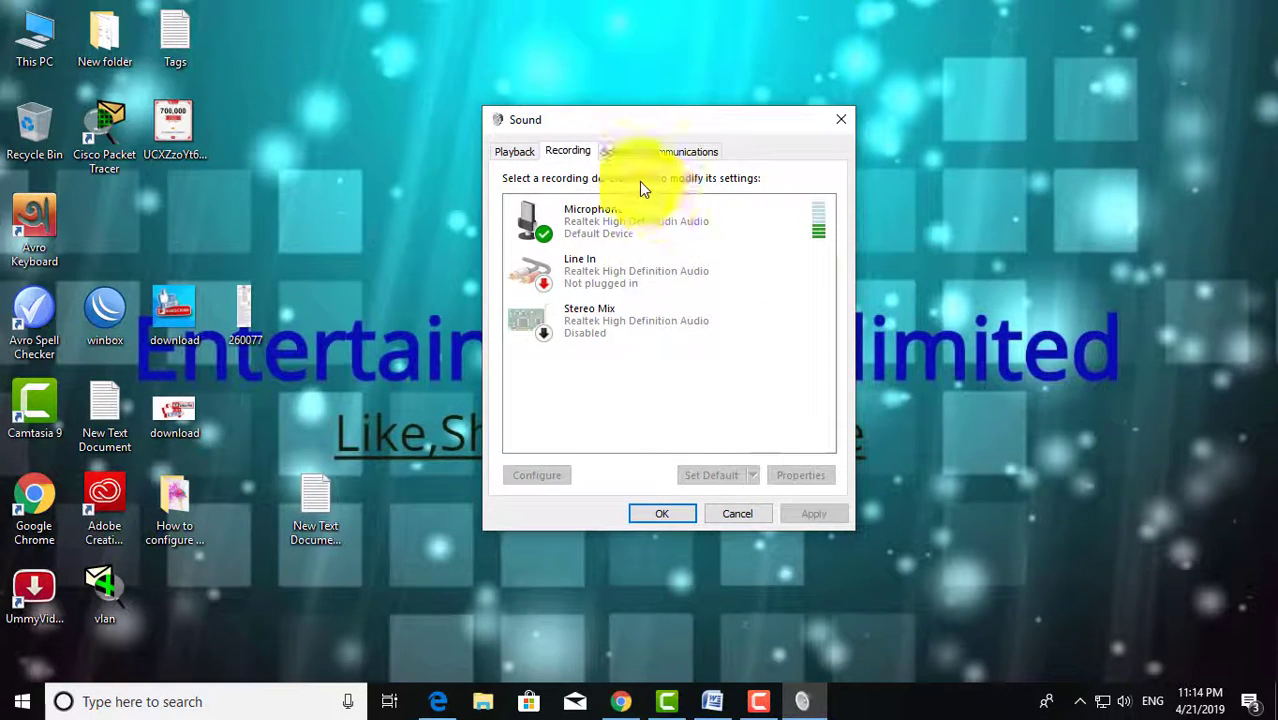
pyautogui.doubleClick(612, 226)
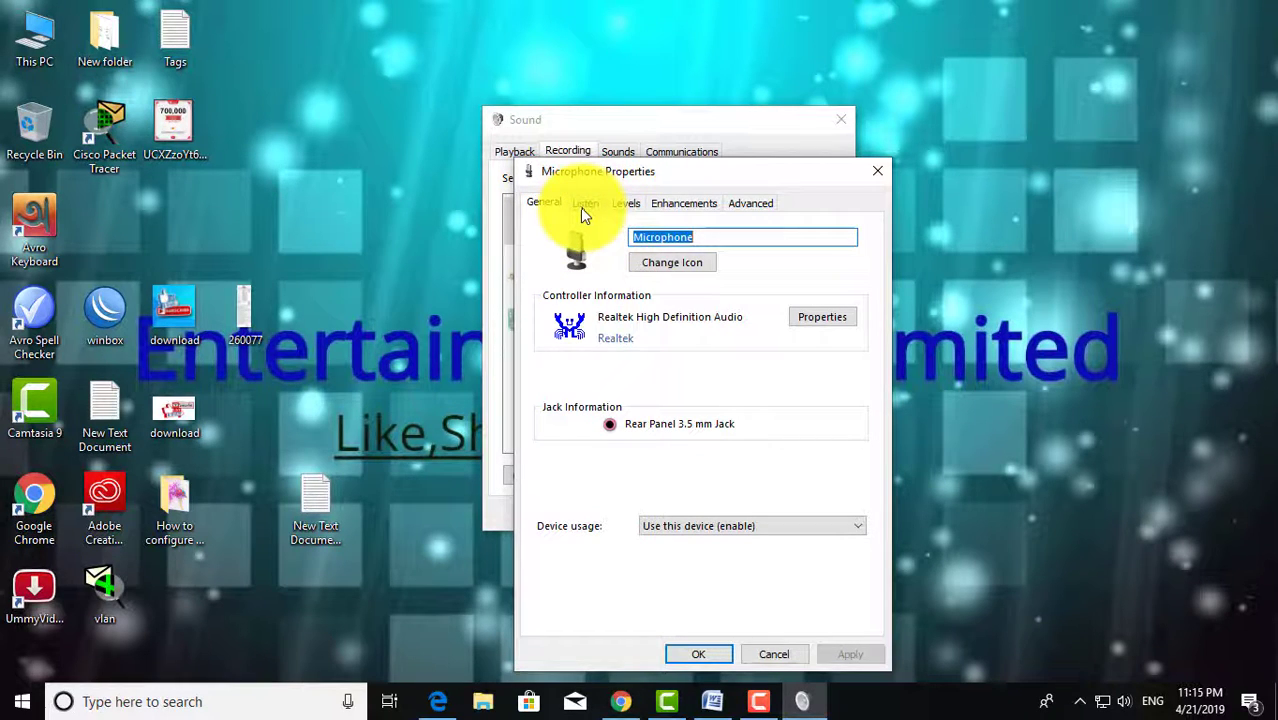
# Check 'Listen to this device' on the Microphone's Listen tab
pyautogui.click(585, 210)
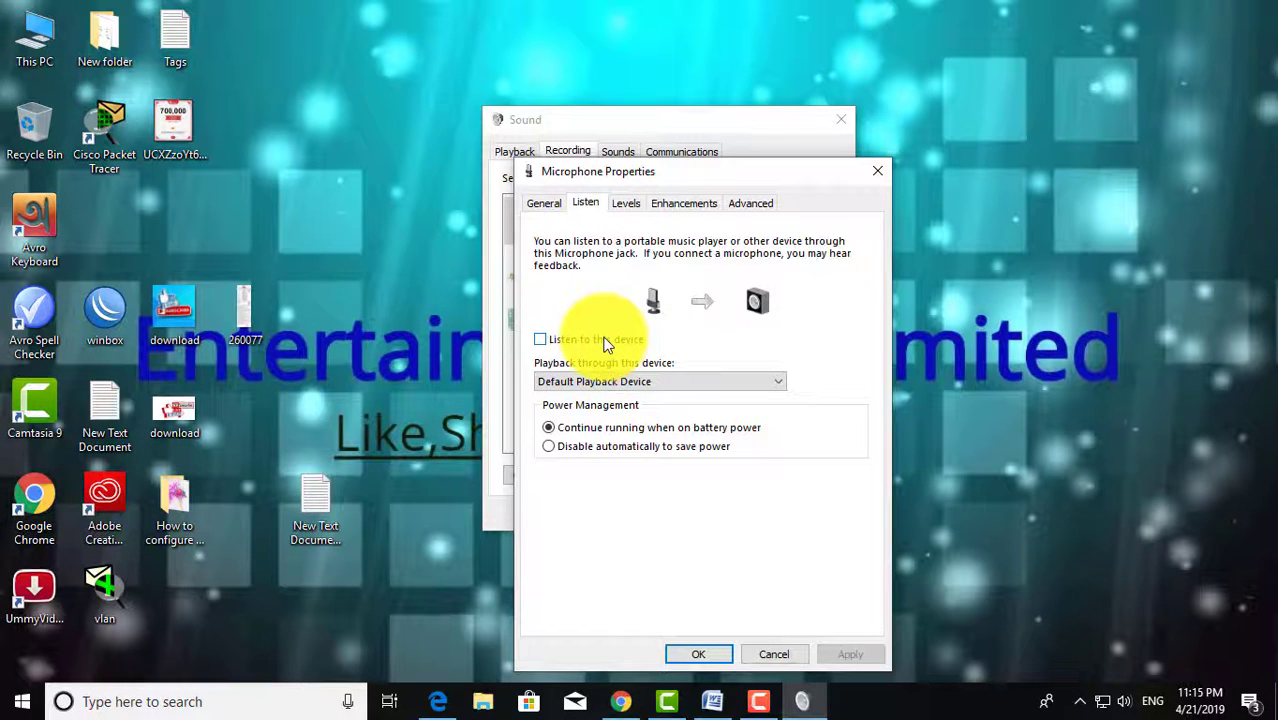
pyautogui.click(542, 341)
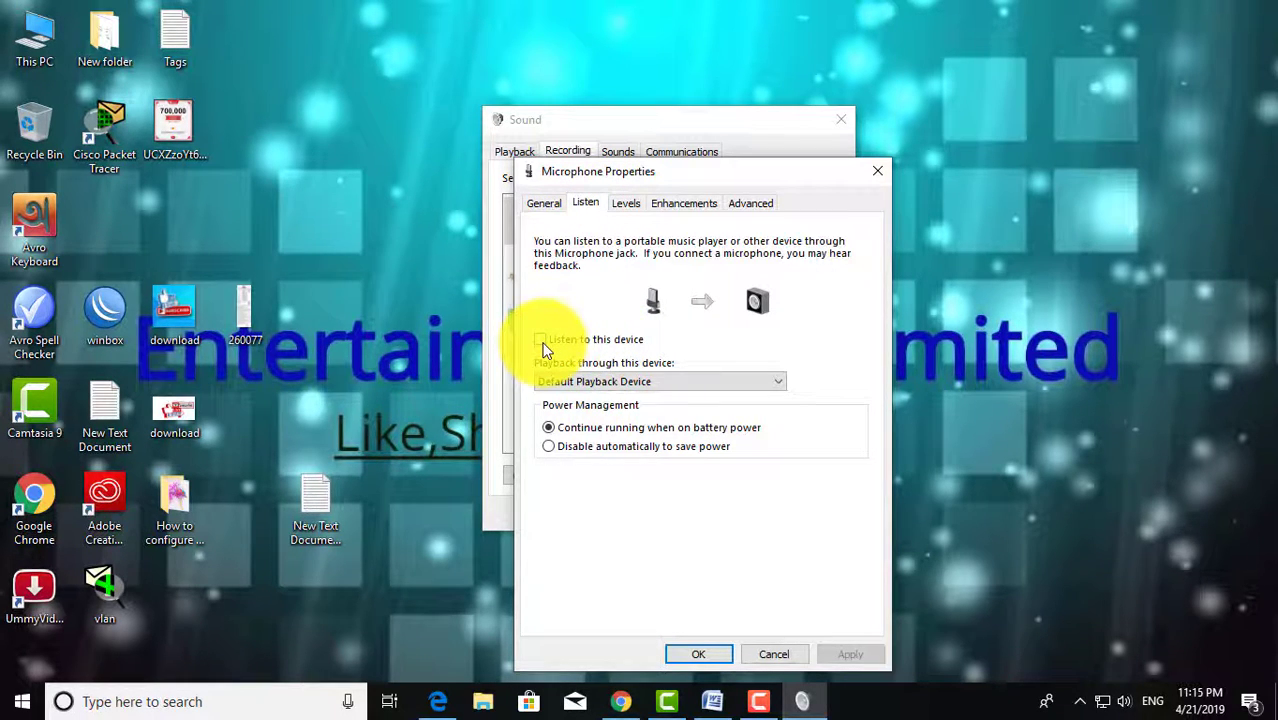
pyautogui.click(541, 341)
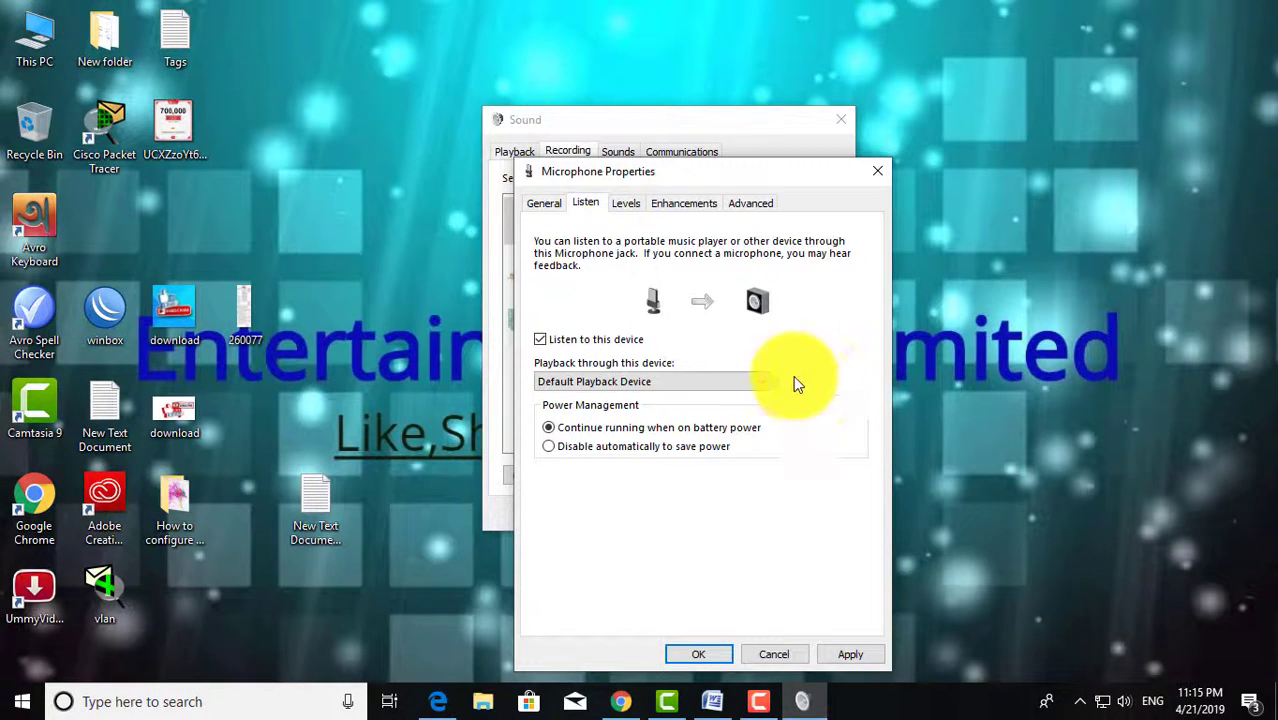
# On the Levels tab, try Microphone Boost at +10.0 dB, then return it to 0.0 dB
pyautogui.click(611, 203)
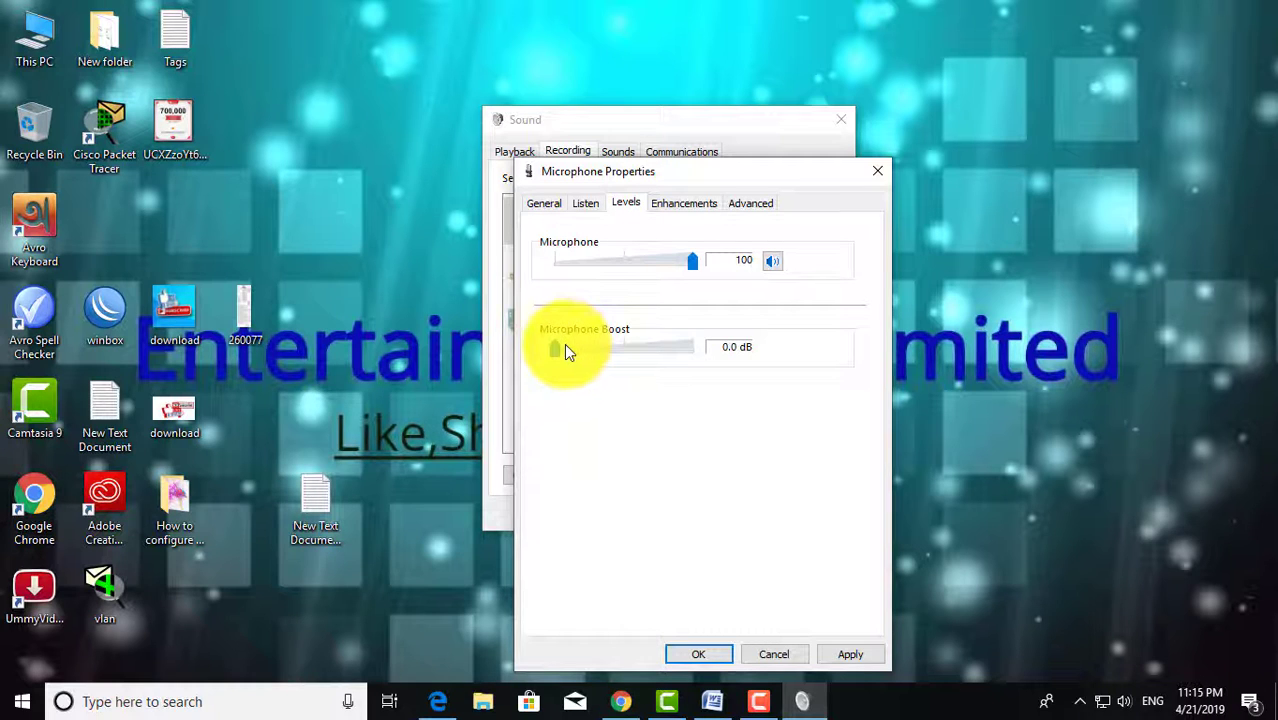
pyautogui.moveTo(562, 352); pyautogui.dragTo(599, 349)
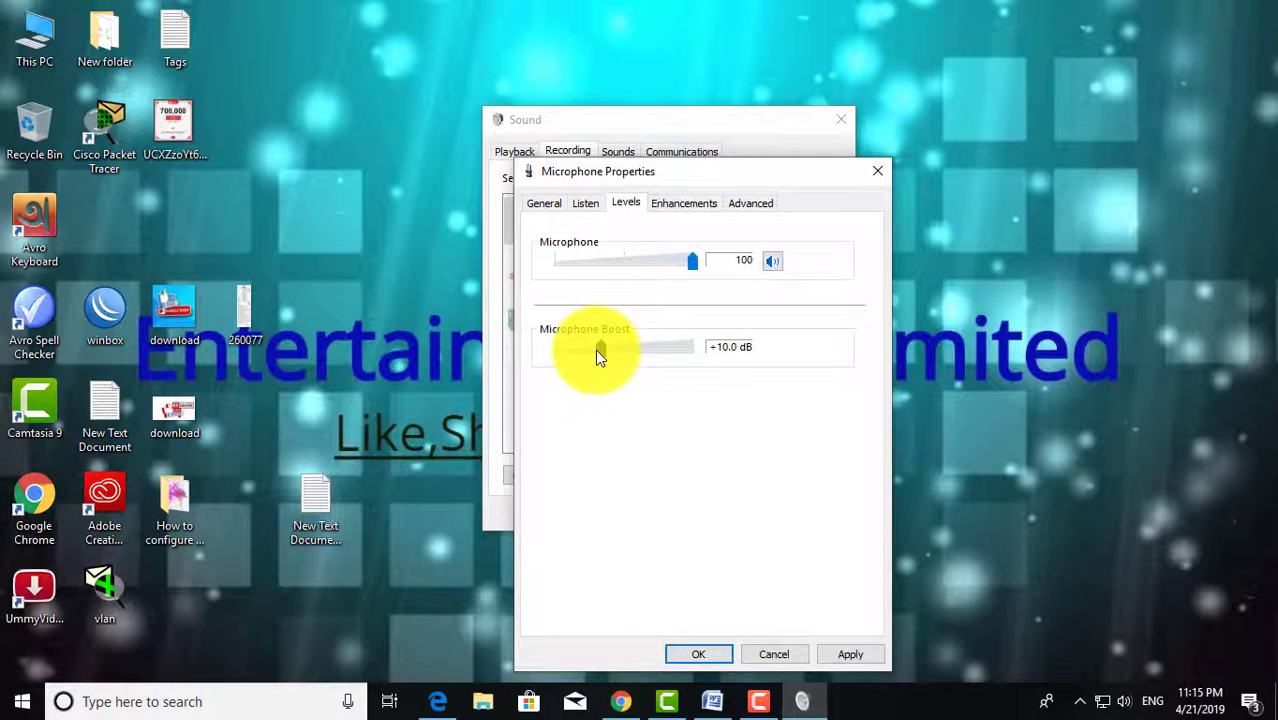
pyautogui.click(583, 357)
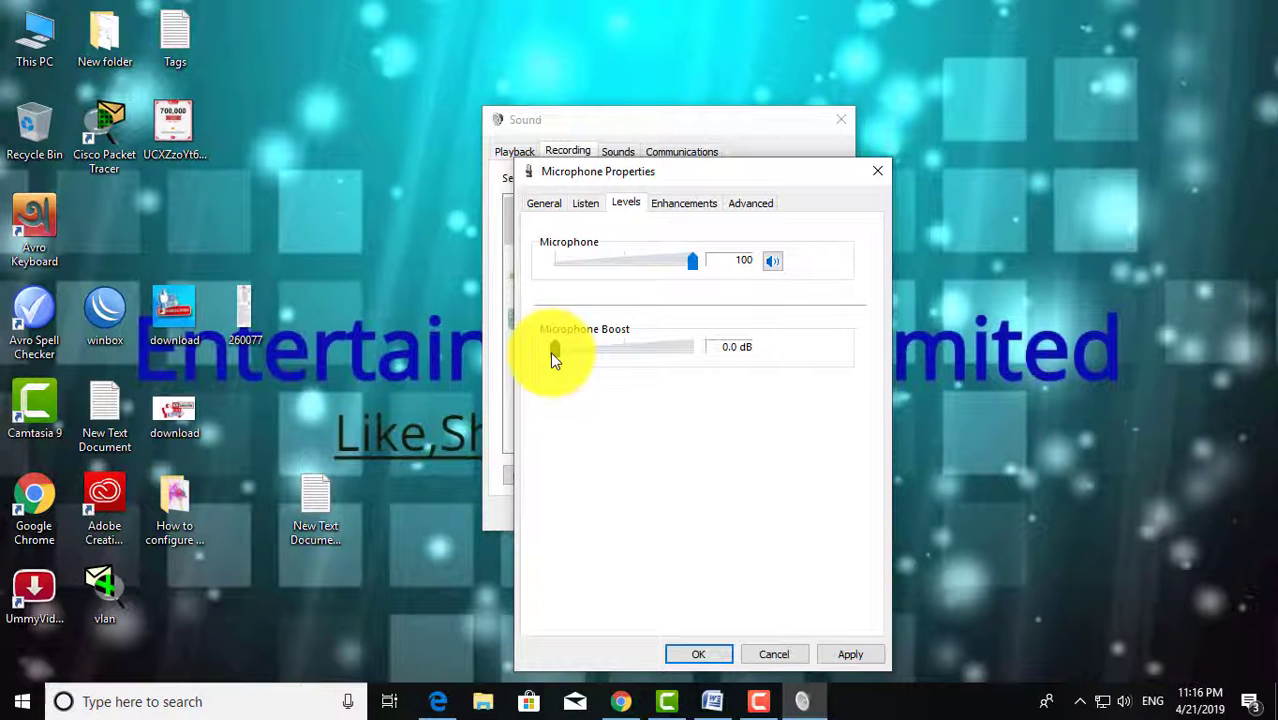
# Confirm Noise Suppression is enabled on the Enhancements tab and save the Microphone Properties with OK
pyautogui.click(669, 206)
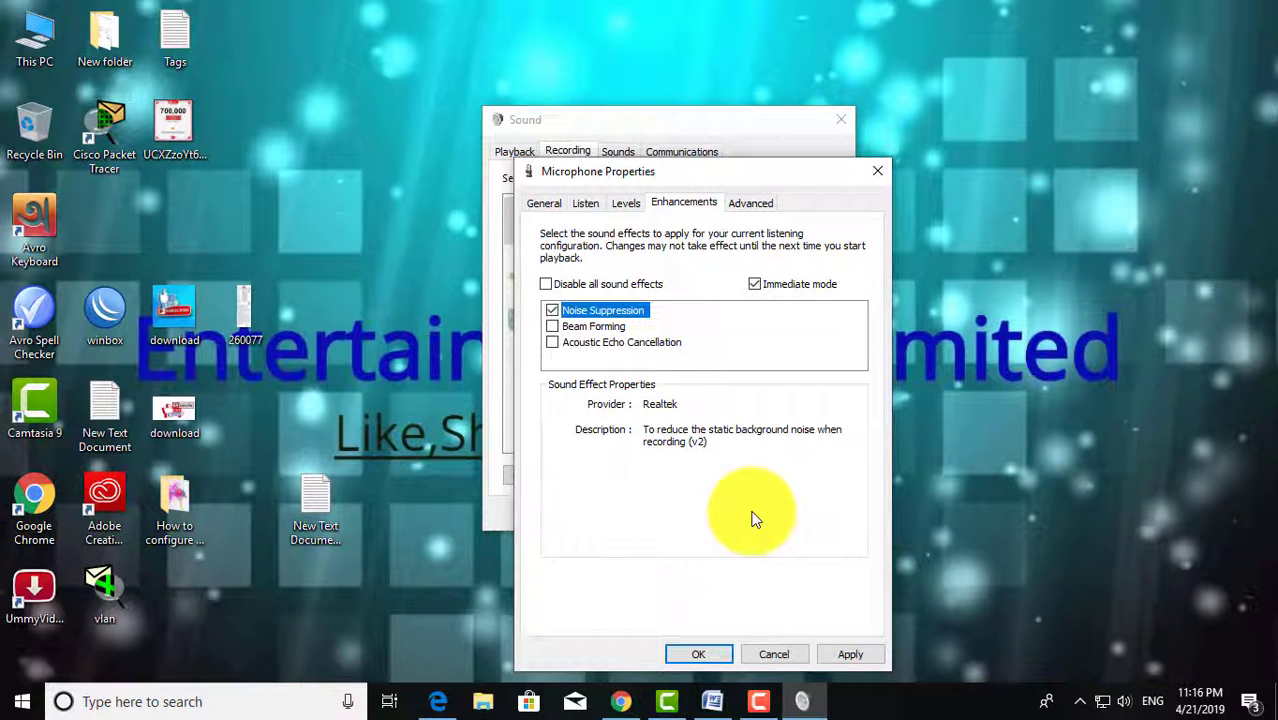
pyautogui.click(700, 656)
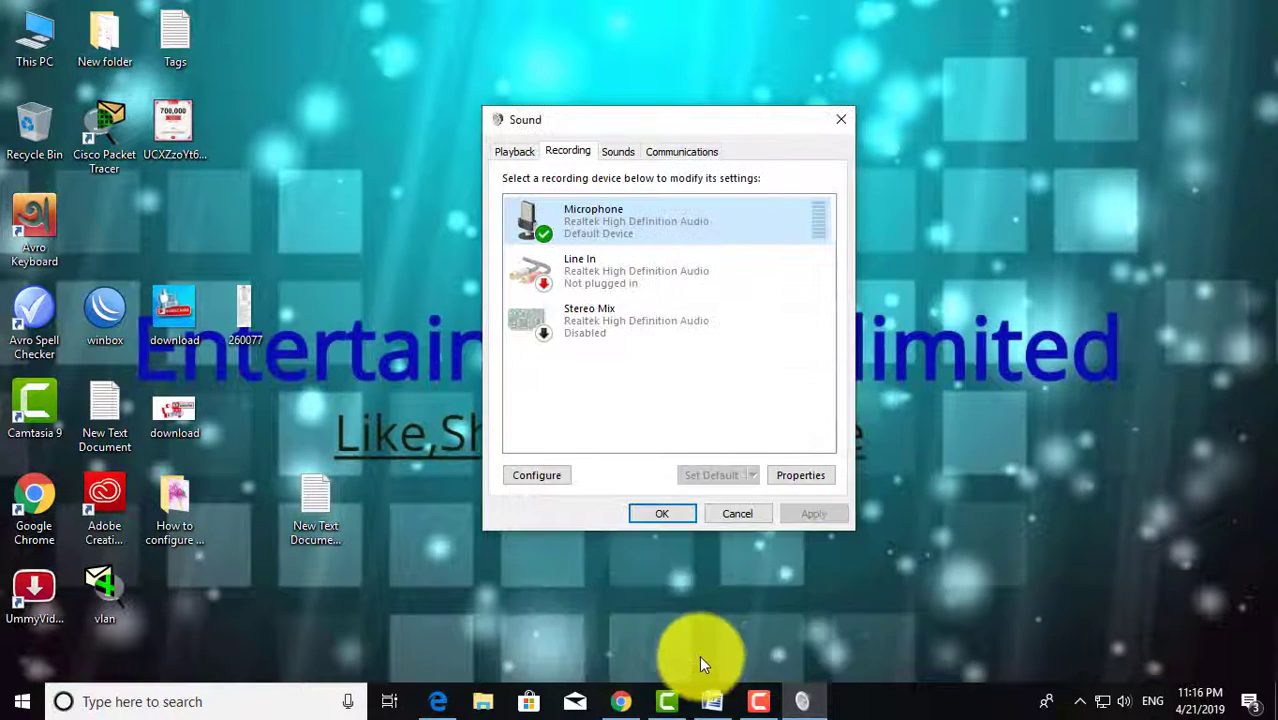
# Close the Sound dialog with OK
pyautogui.click(667, 514)
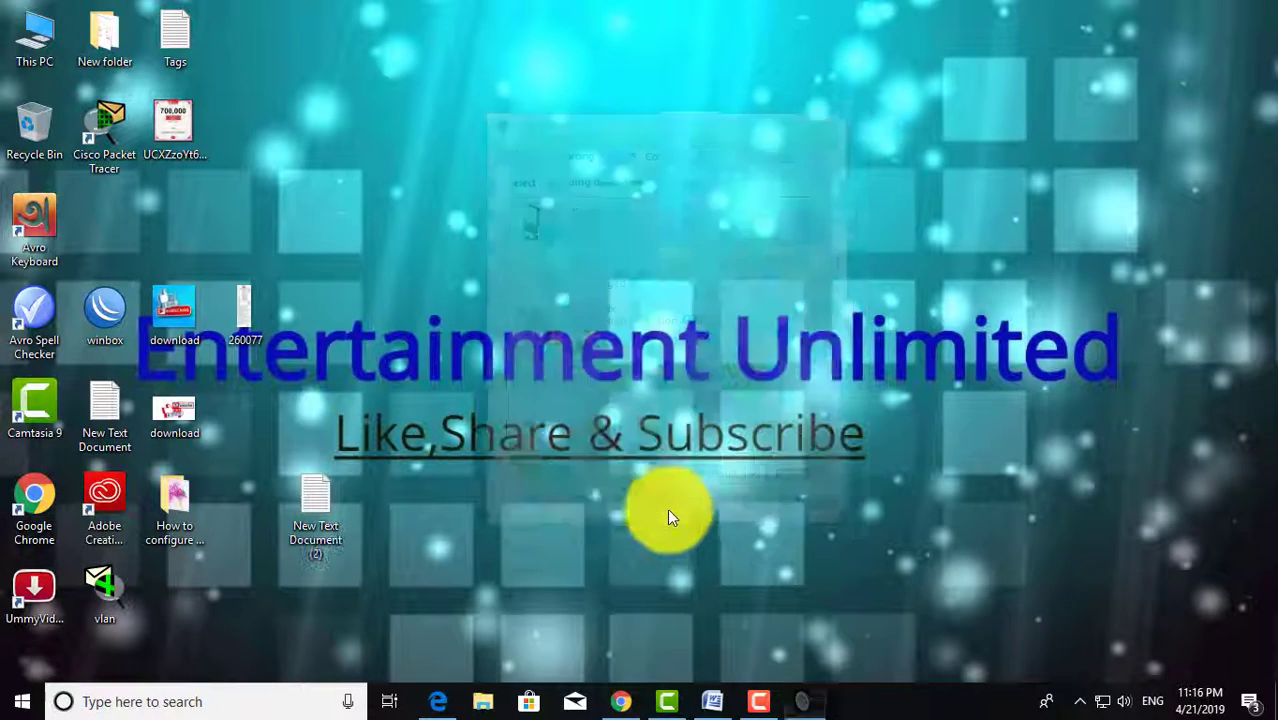